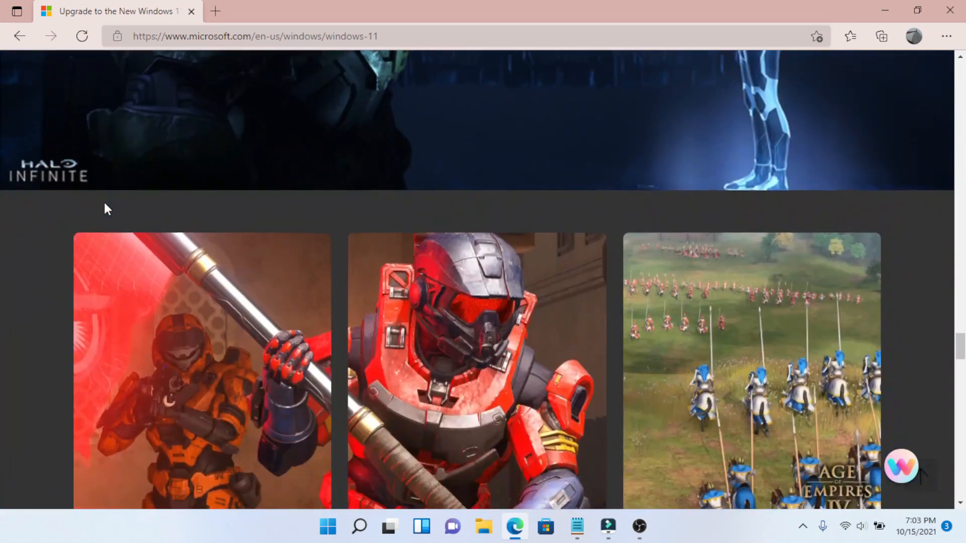
scroll(104, 202, "down", 10)
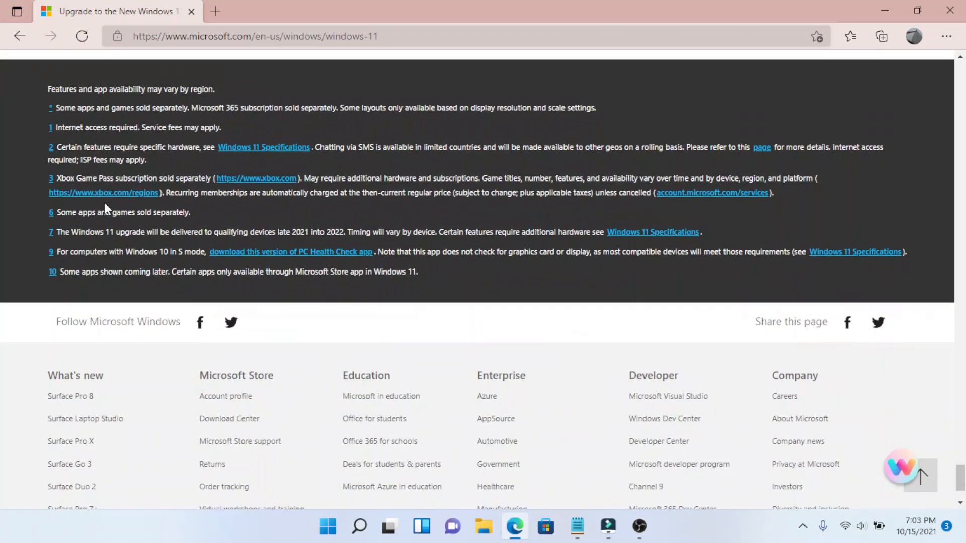
Open the minimum system requirements from the Windows 11 page's compatibility section and review them
scroll(104, 203, "up", 8)
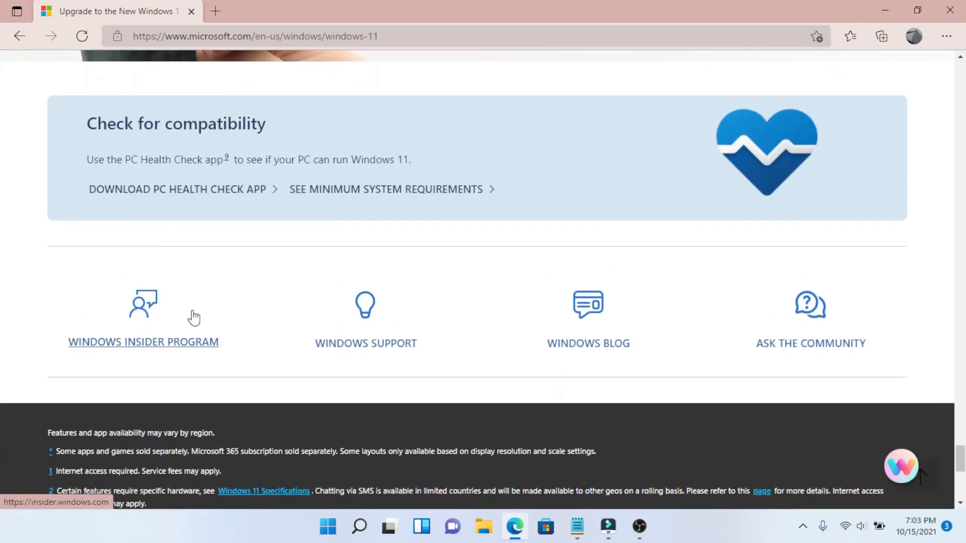
left_click(368, 196)
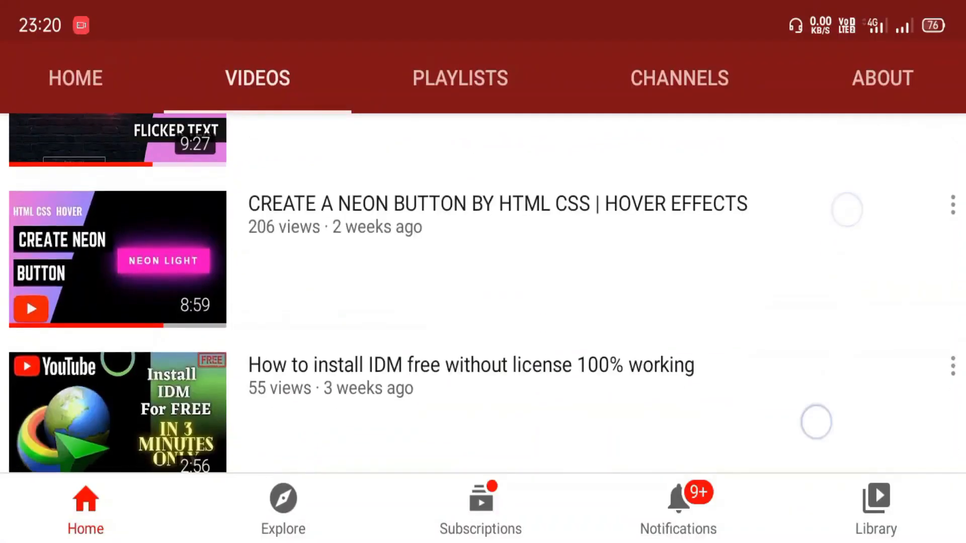
scroll(816, 422, "down", 4)
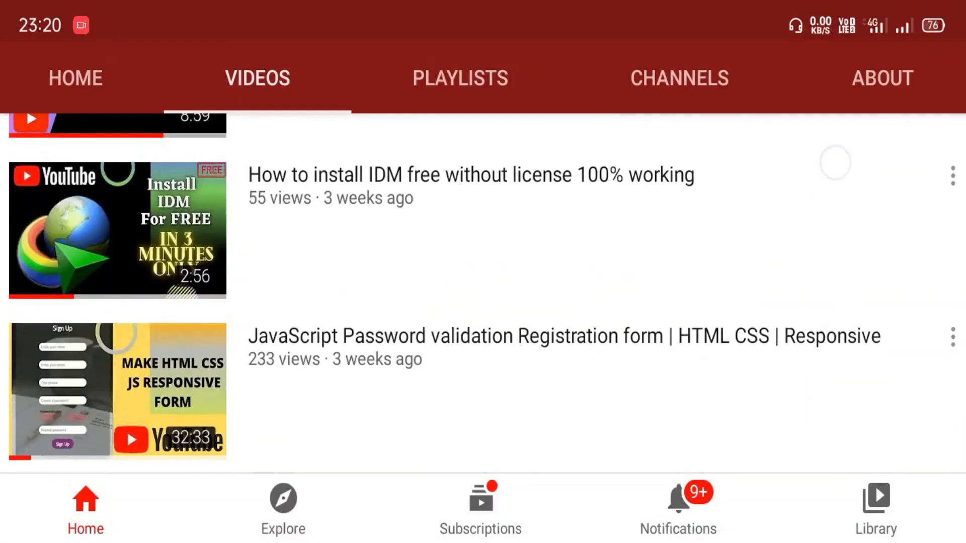
Subscribe to the Nit Net channel on YouTube and set its notifications to All
left_click_drag(433, 331, 755, 322)
scroll(483, 292, "down", 5)
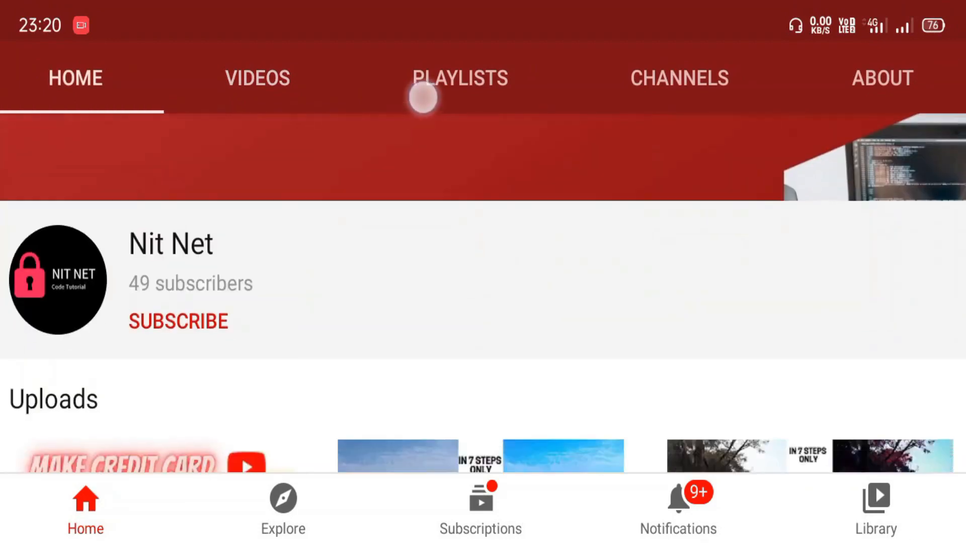
left_click(184, 299)
left_click(936, 288)
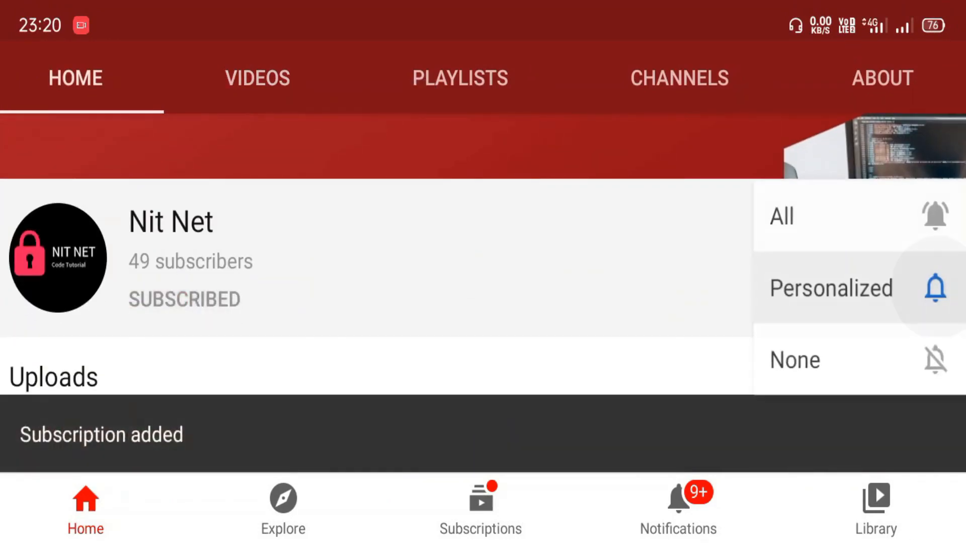
left_click(901, 217)
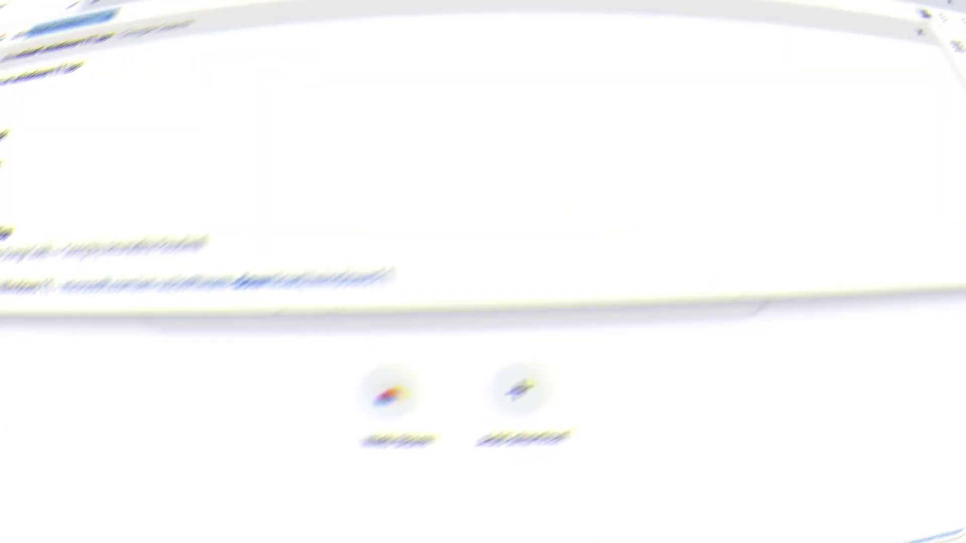
Search Google in Chrome for "download windows 11 iso" and open Microsoft's Download Windows 11 page
type("ad windows 11 iso")
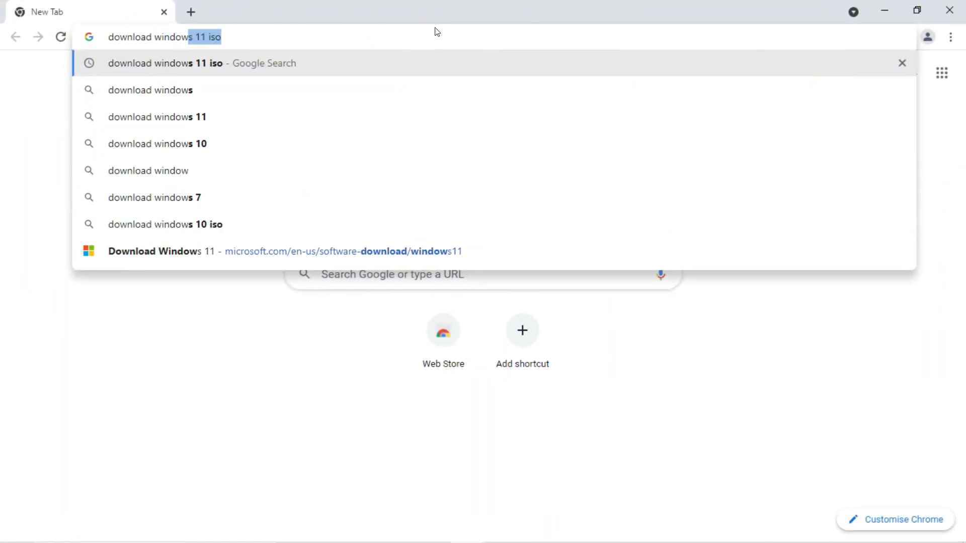
key("Return")
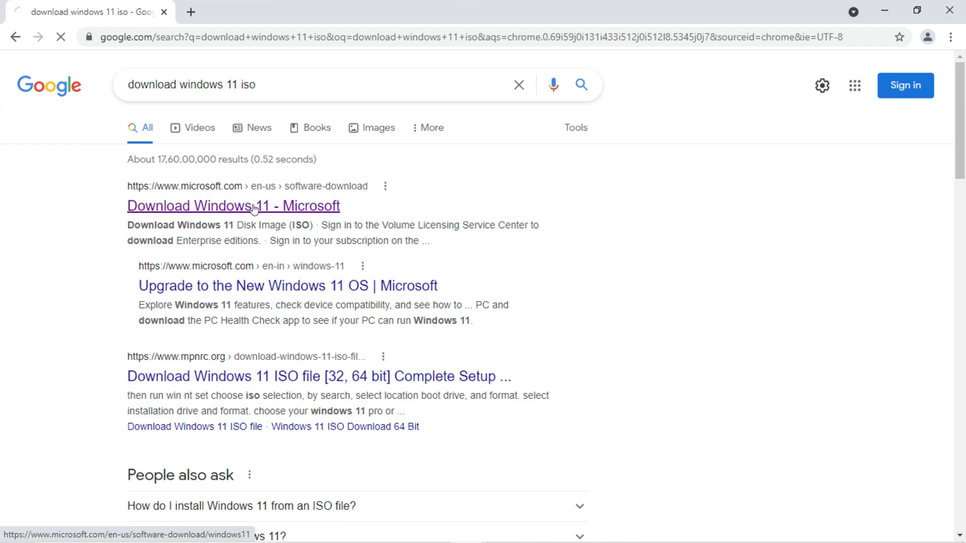
scroll(216, 374, "down", 4)
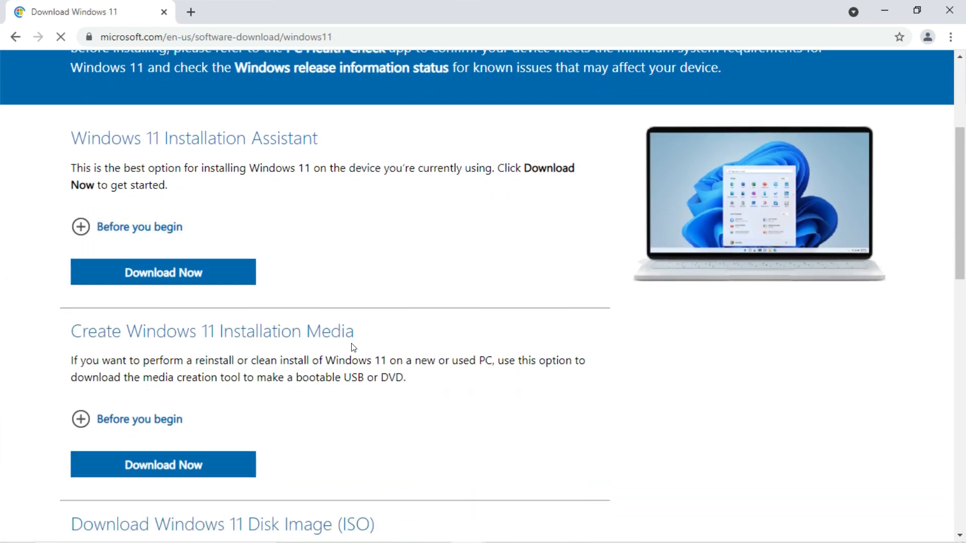
Choose Windows 11 in the Download Windows 11 Disk Image (ISO) section and submit the download request
scroll(353, 346, "down", 5)
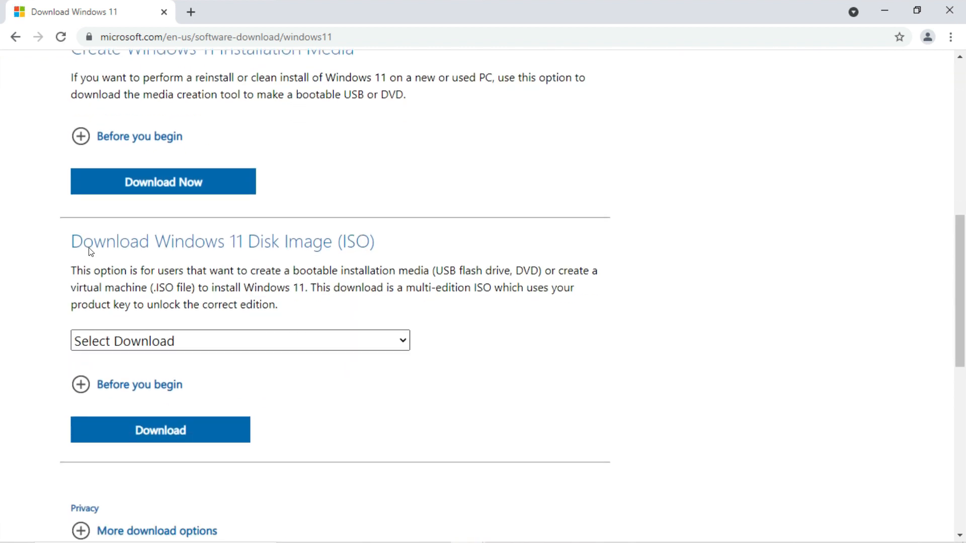
left_click_drag(72, 247, 406, 243)
left_click(406, 243)
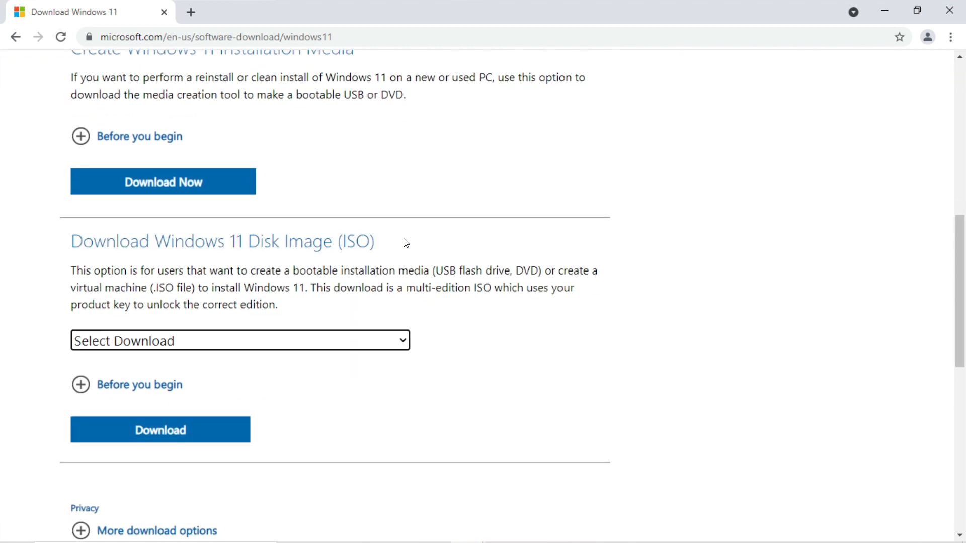
left_click(296, 345)
left_click(257, 380)
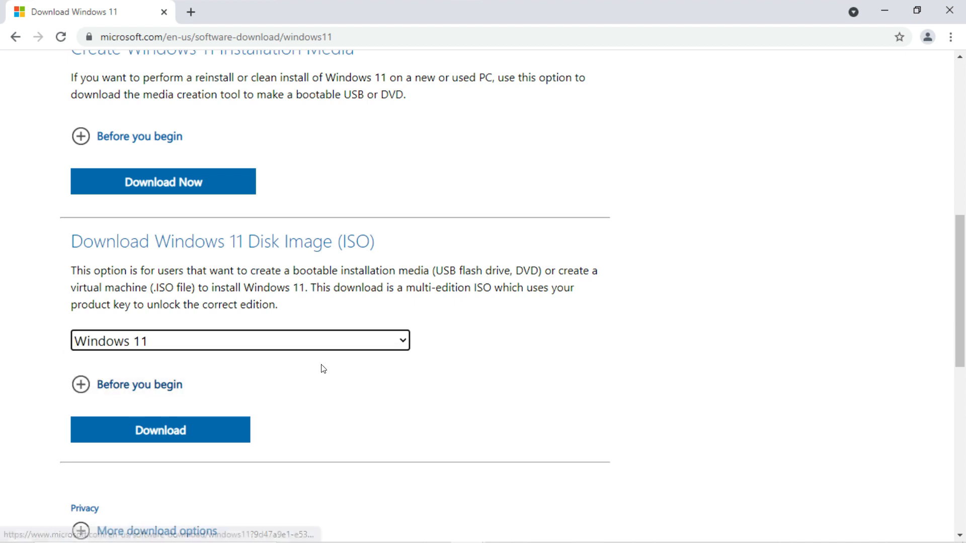
scroll(322, 364, "down", 4)
left_click(228, 213)
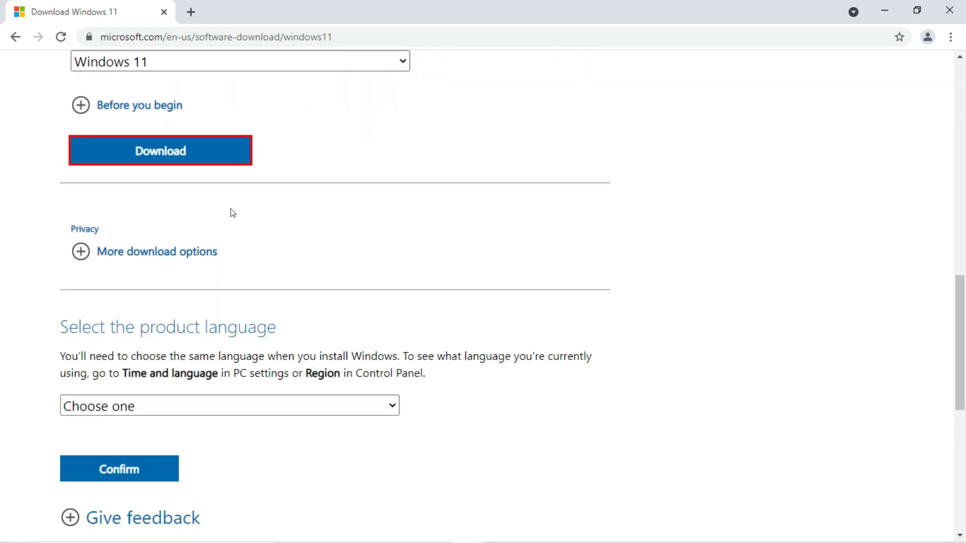
Confirm English as the product language and start the 64-bit Windows 11 download
scroll(257, 275, "down", 2)
left_click_drag(59, 186, 276, 186)
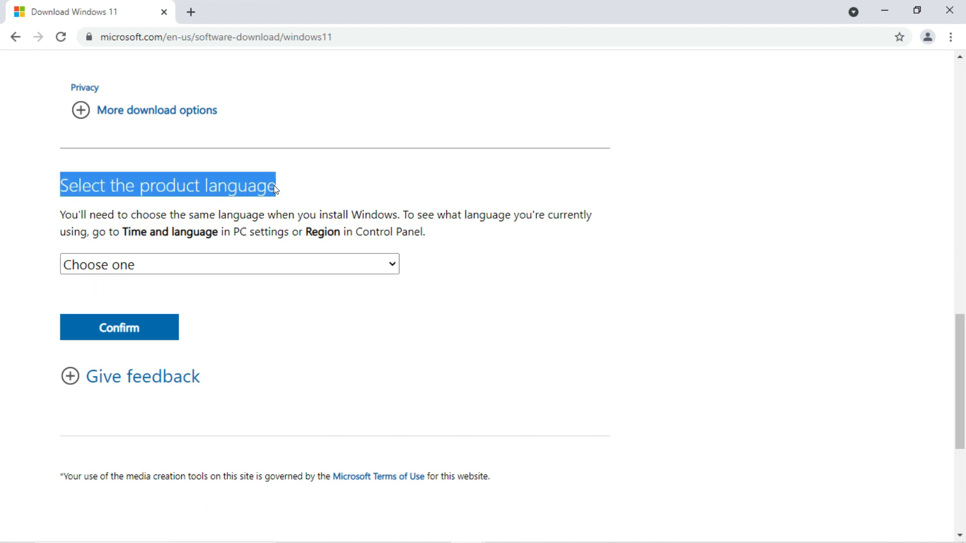
left_click(226, 261)
left_click(178, 478)
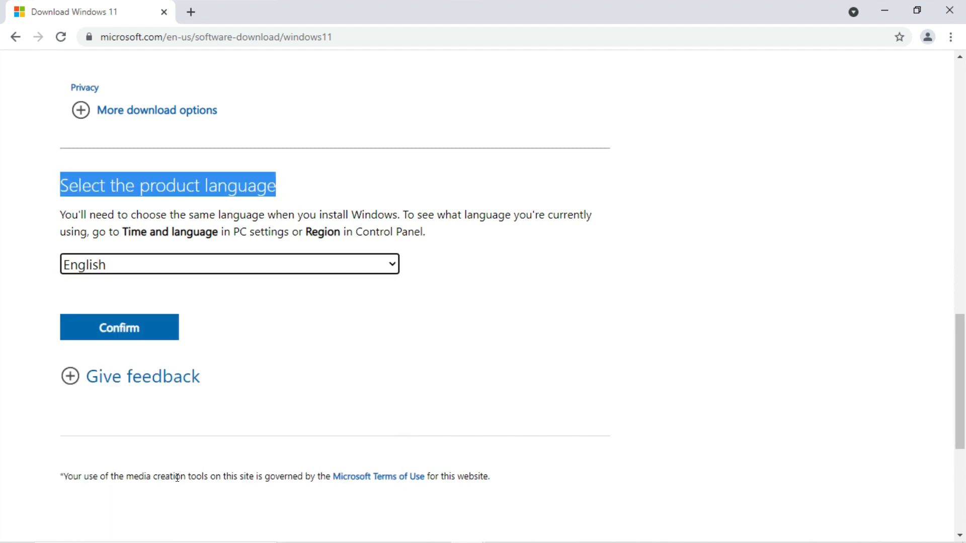
left_click(111, 338)
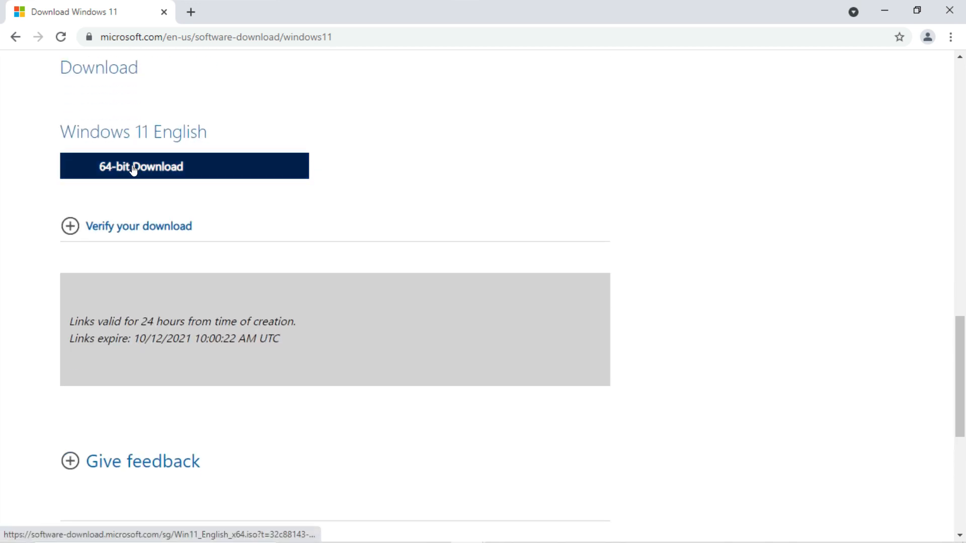
left_click(133, 170)
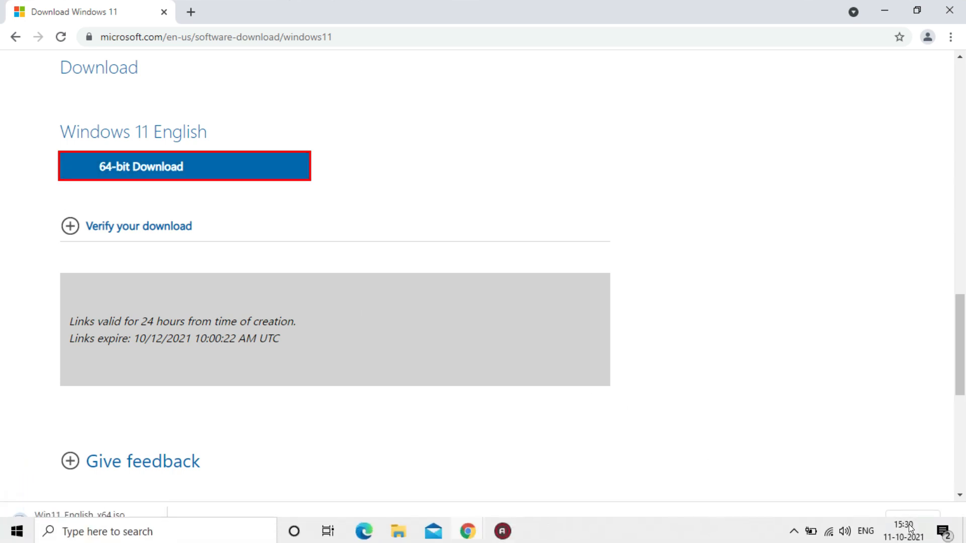
Show all browser downloads, then pause and cancel the Win11_English_x64.iso download
left_click(905, 519)
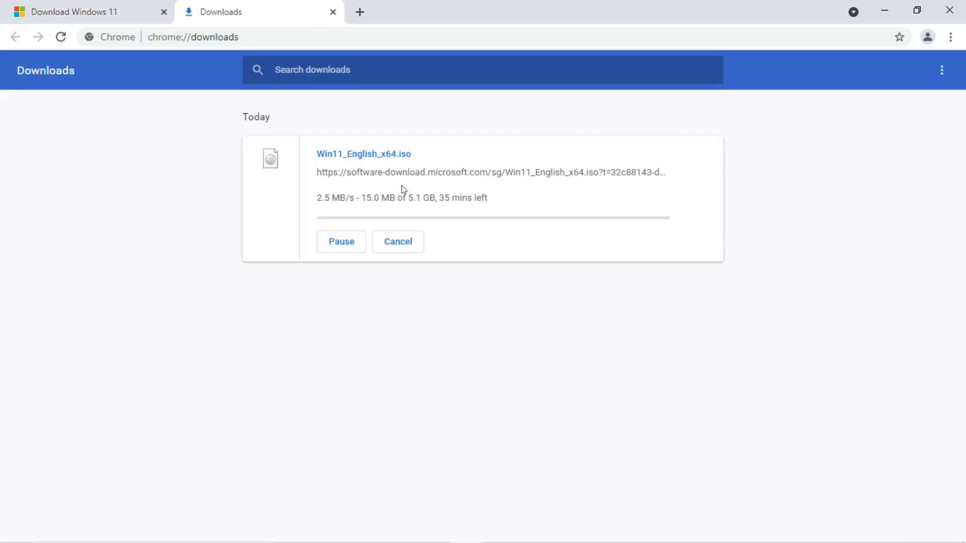
left_click_drag(318, 200, 494, 204)
left_click(341, 245)
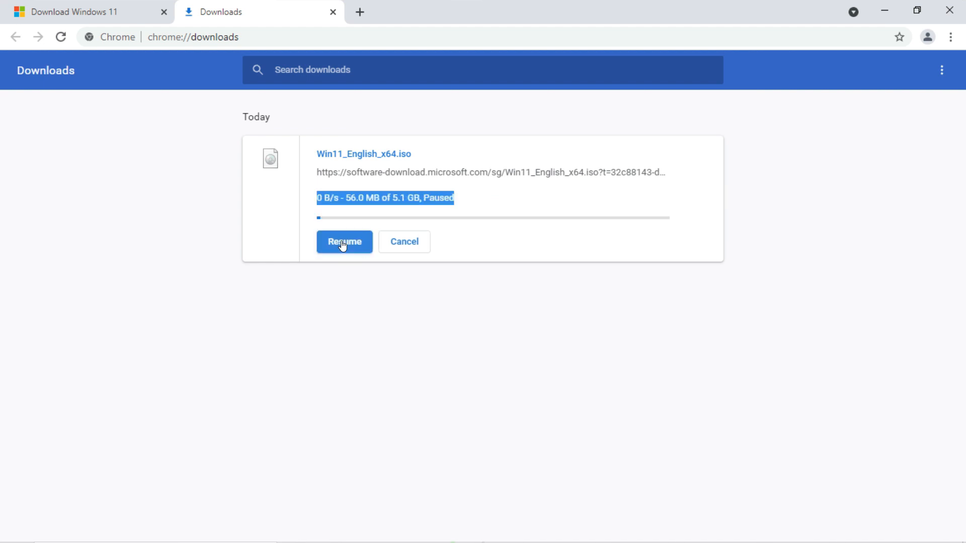
left_click(391, 244)
Minimize the browser, switch to File Explorer and select the Win11_English_x64 disc image in the Downloads folder
left_click(884, 10)
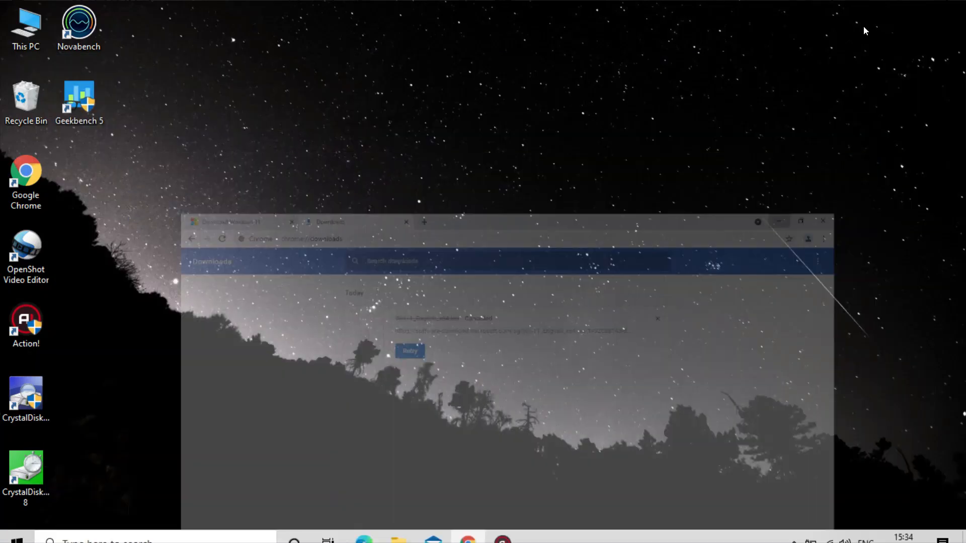
left_click(392, 531)
left_click(257, 179)
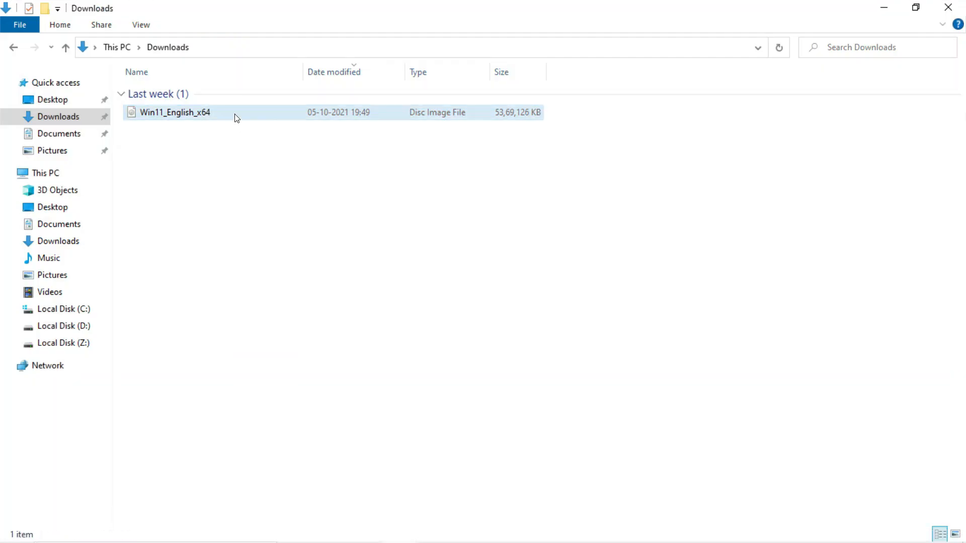
left_click(235, 117)
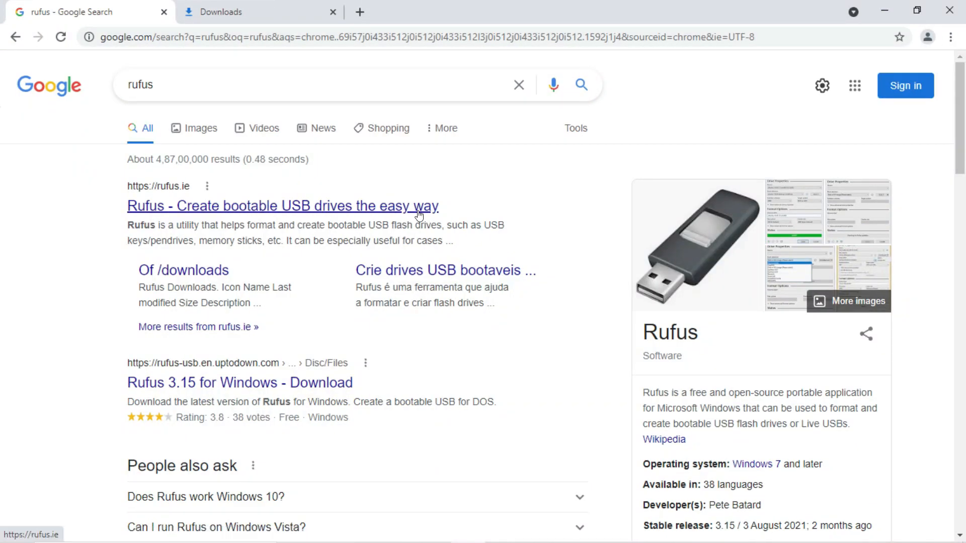
Open the official rufus.ie website from the search results and go to its Download section
left_click(370, 204)
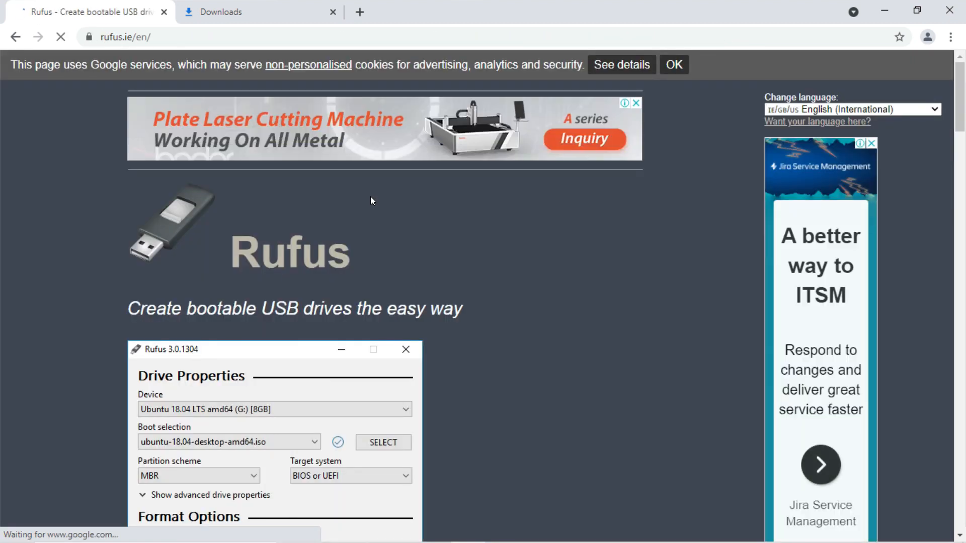
scroll(380, 196, "down", 5)
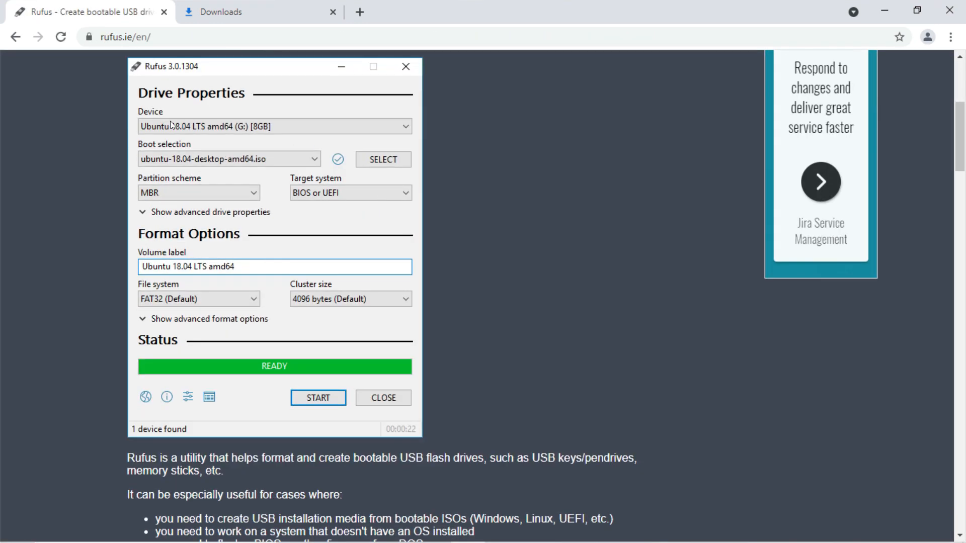
scroll(500, 313, "down", 10)
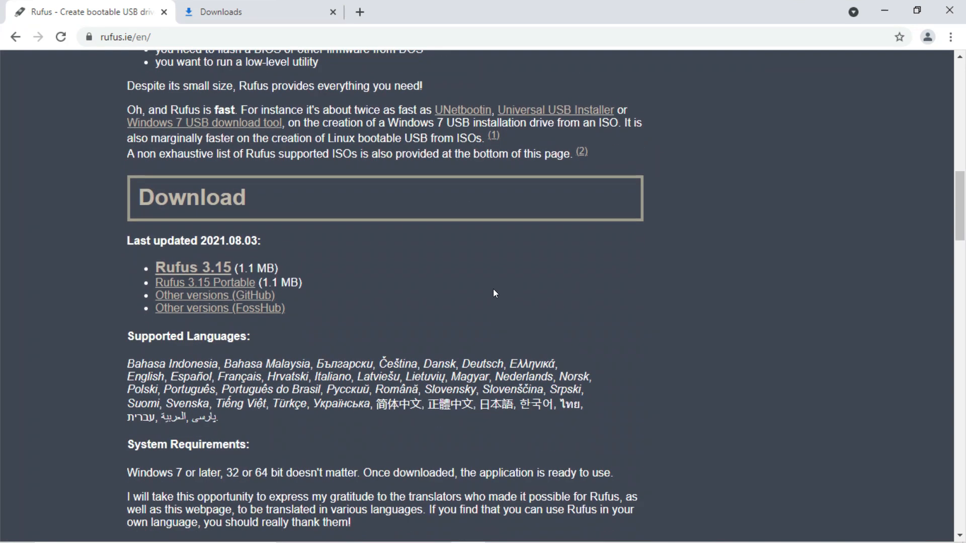
Download Rufus 3.15 from the Rufus website and dismiss the advertisement
left_click_drag(120, 239, 242, 241)
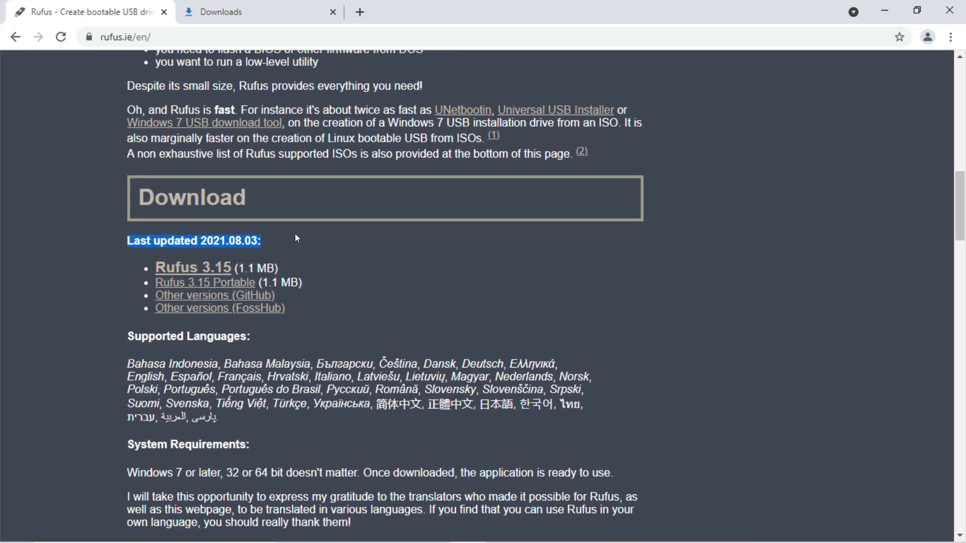
left_click(154, 286)
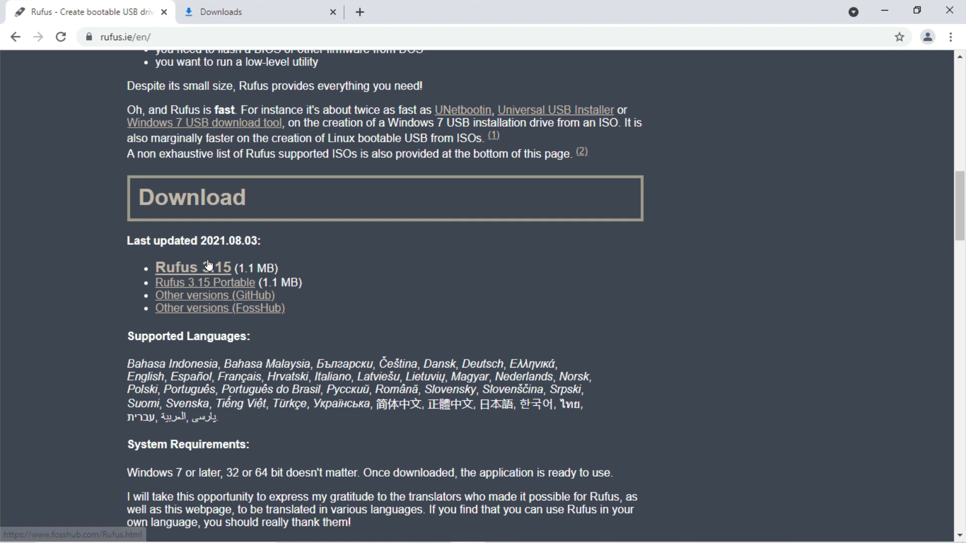
left_click_drag(141, 266, 241, 264)
left_click(341, 260)
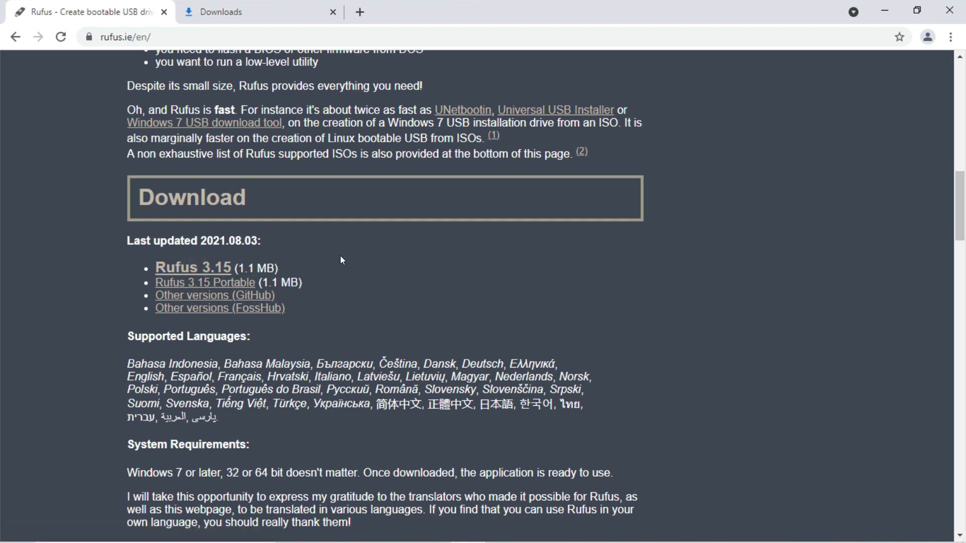
left_click(215, 267)
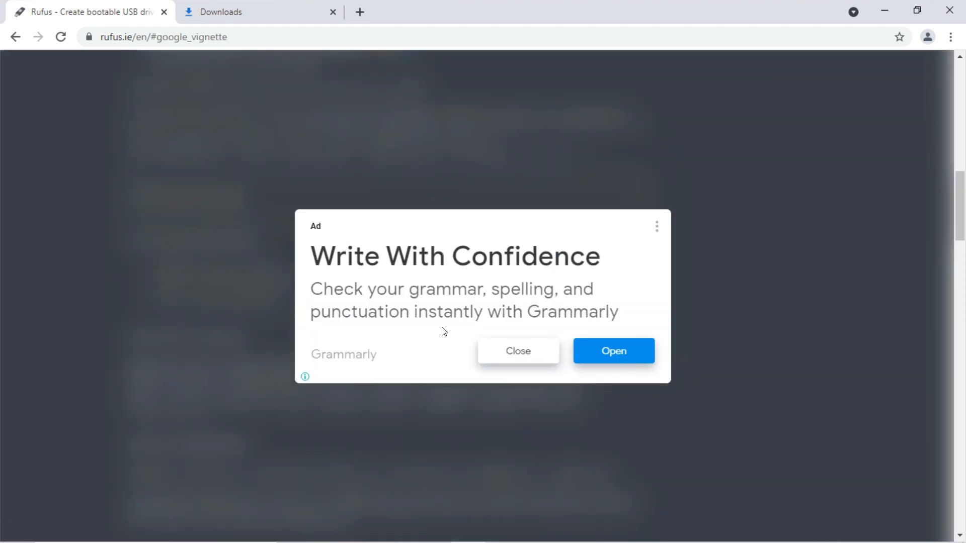
left_click(502, 362)
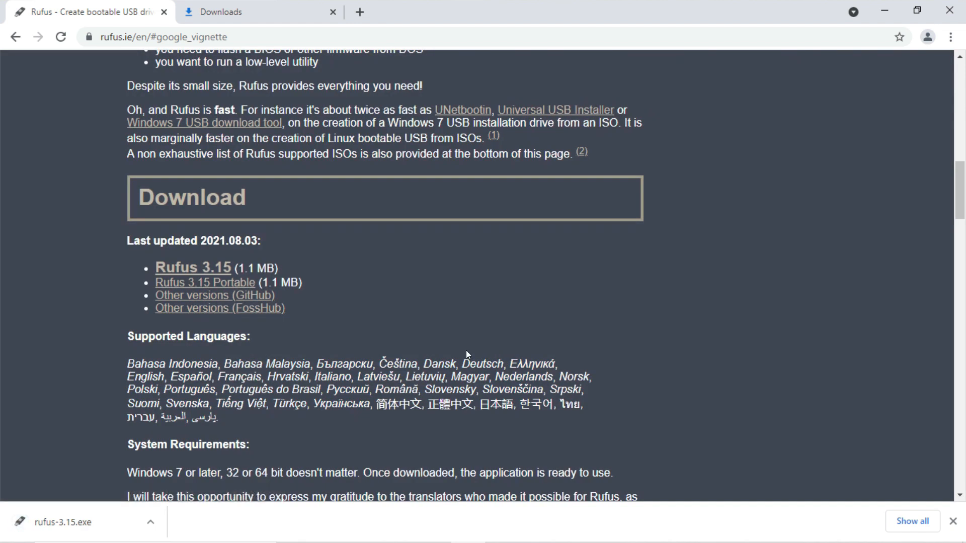
Show the downloaded rufus-3.15.exe in its folder and launch it
left_click(280, 6)
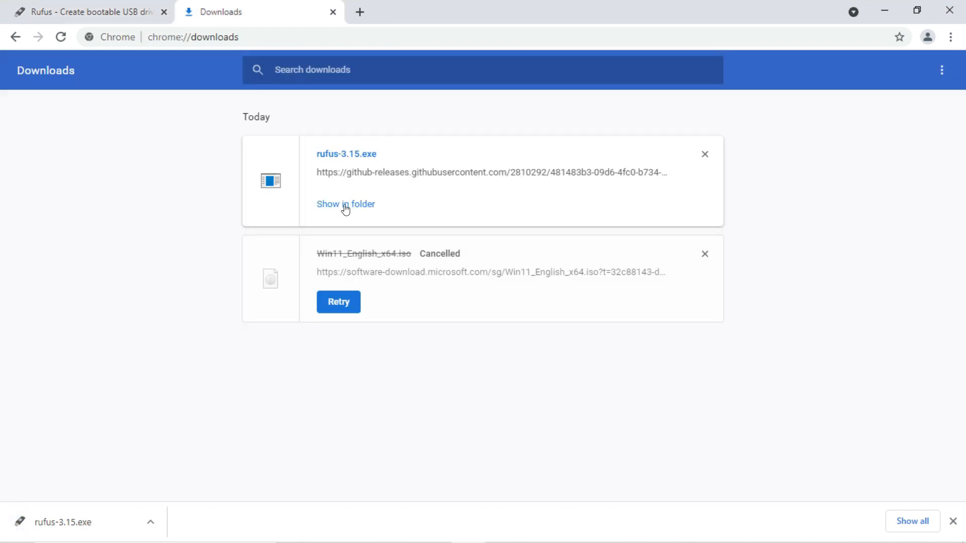
left_click(345, 204)
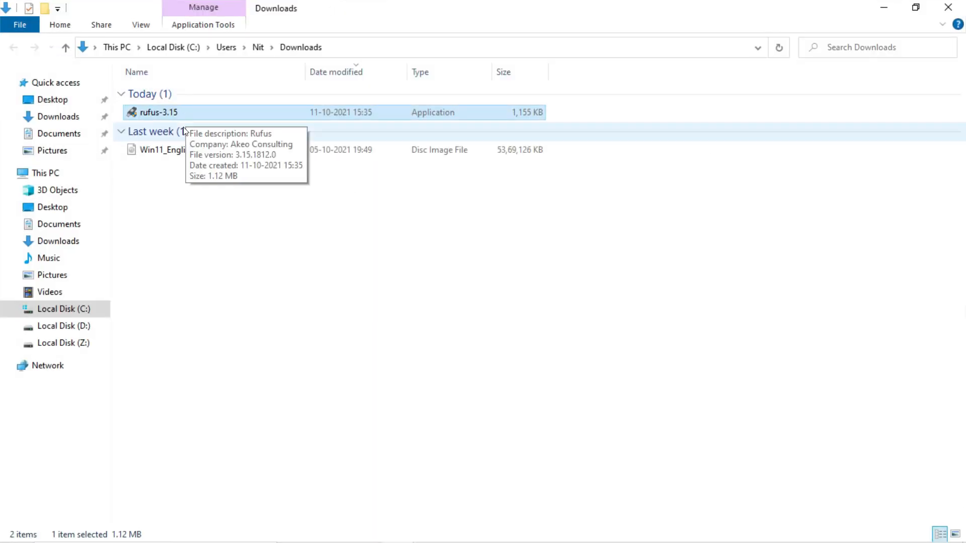
double_click(187, 117)
left_click(400, 359)
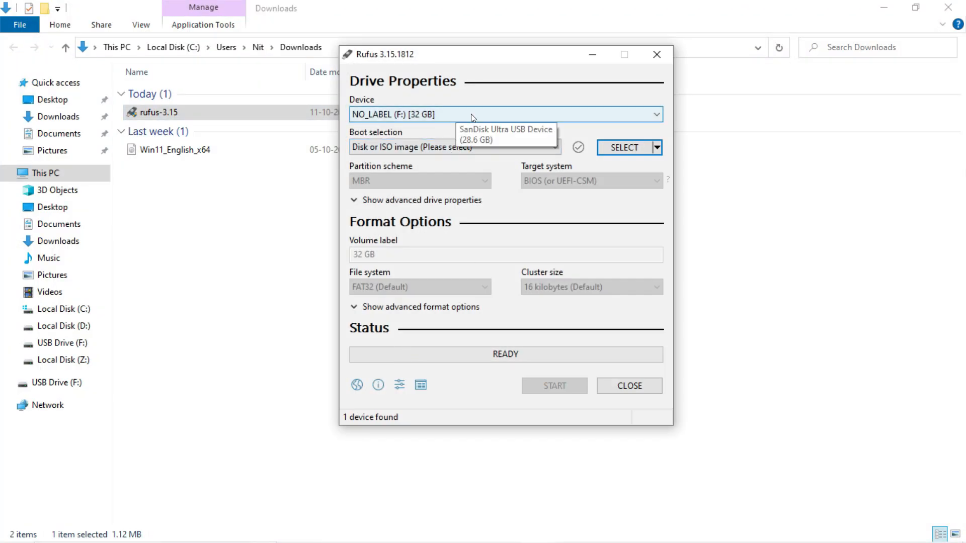
Choose the 32 GB USB drive (F:) as the target device and load the Win11_English_x64 ISO as the boot image
left_click(623, 113)
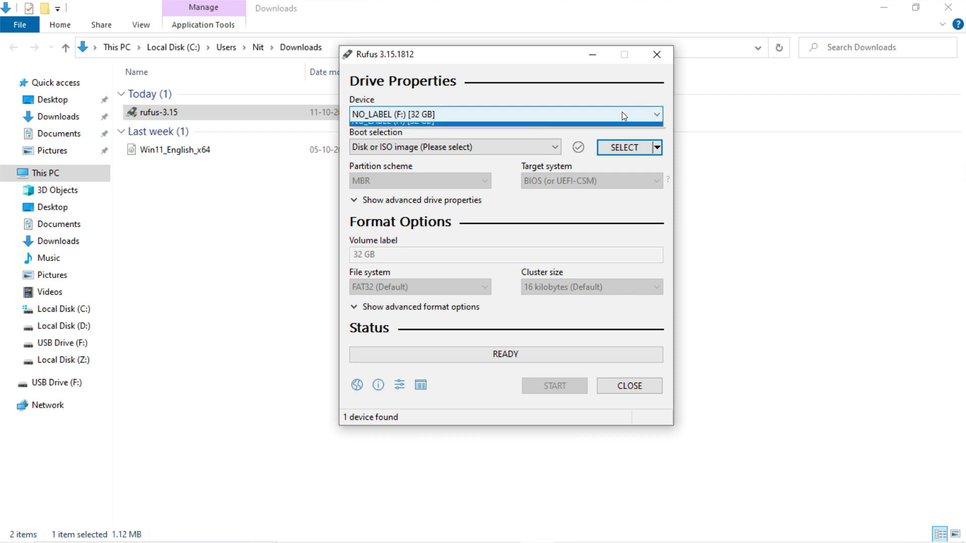
left_click(622, 113)
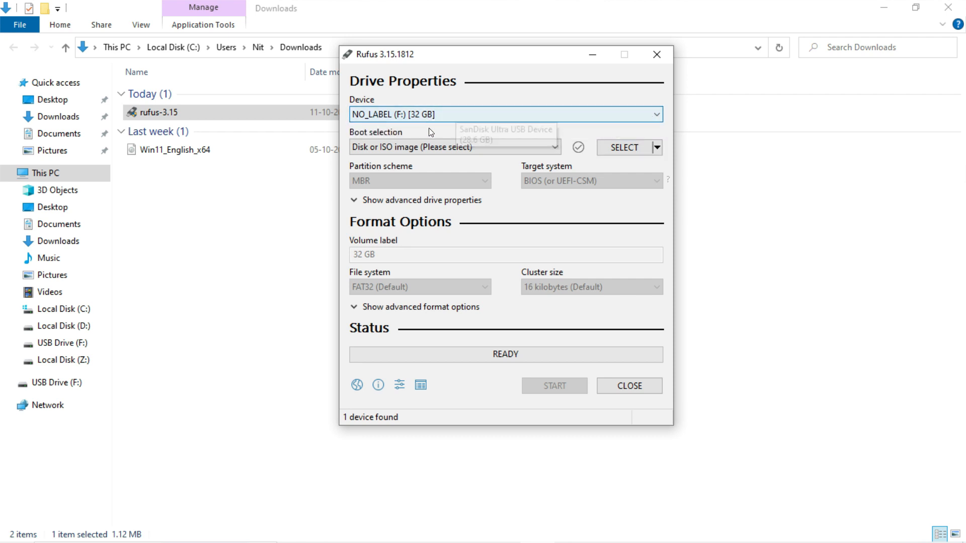
left_click(613, 147)
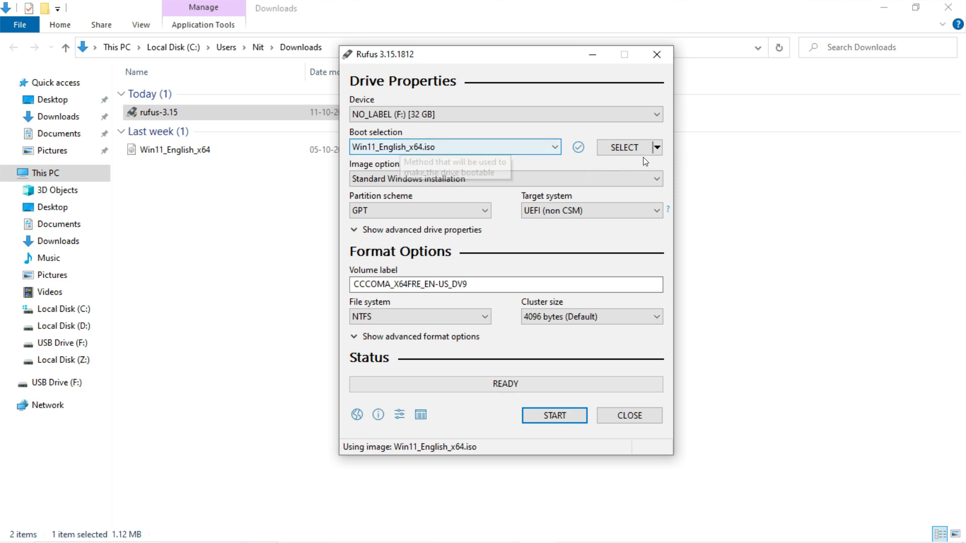
left_click(634, 146)
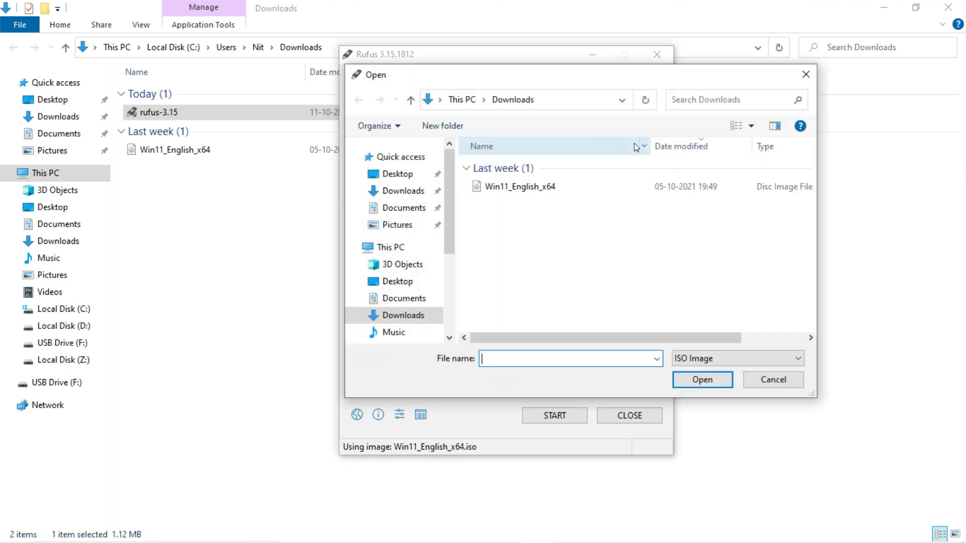
left_click(501, 188)
double_click(500, 187)
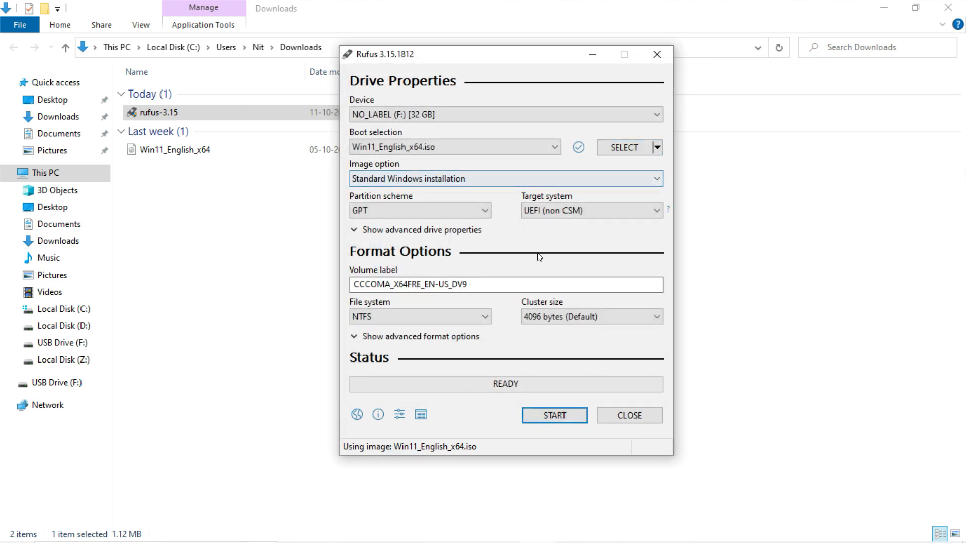
Check the Win11_English_x64 disc image in the Downloads folder and return to Rufus
left_click(180, 152)
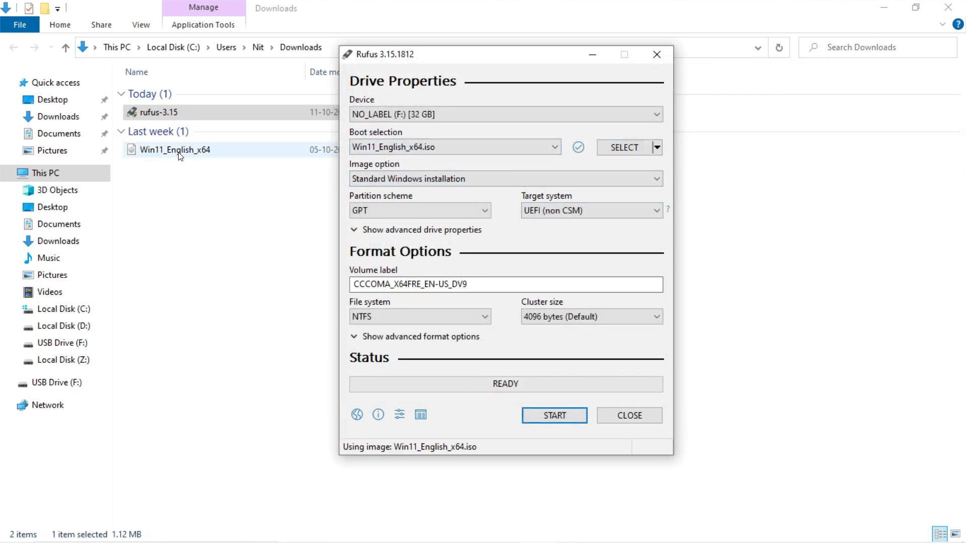
mouse_move(477, 542)
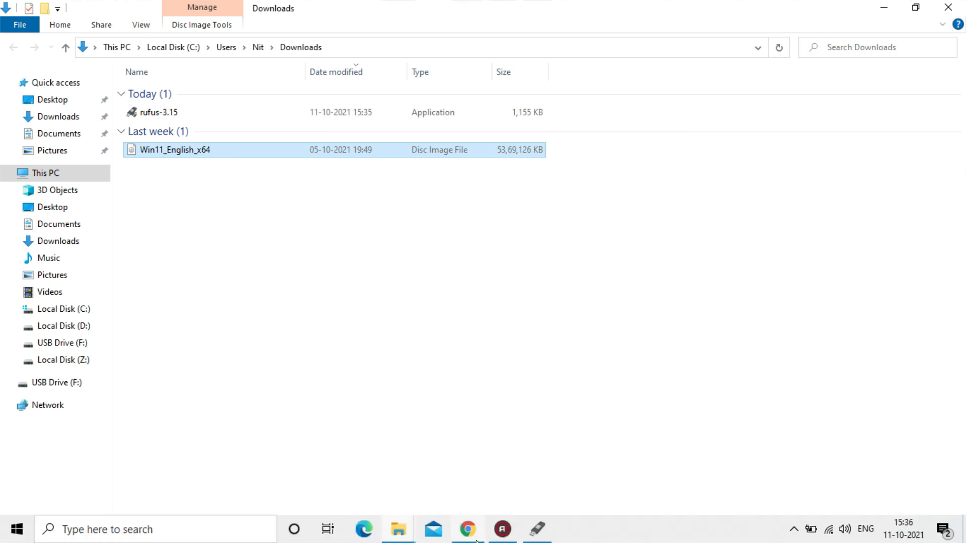
left_click(537, 529)
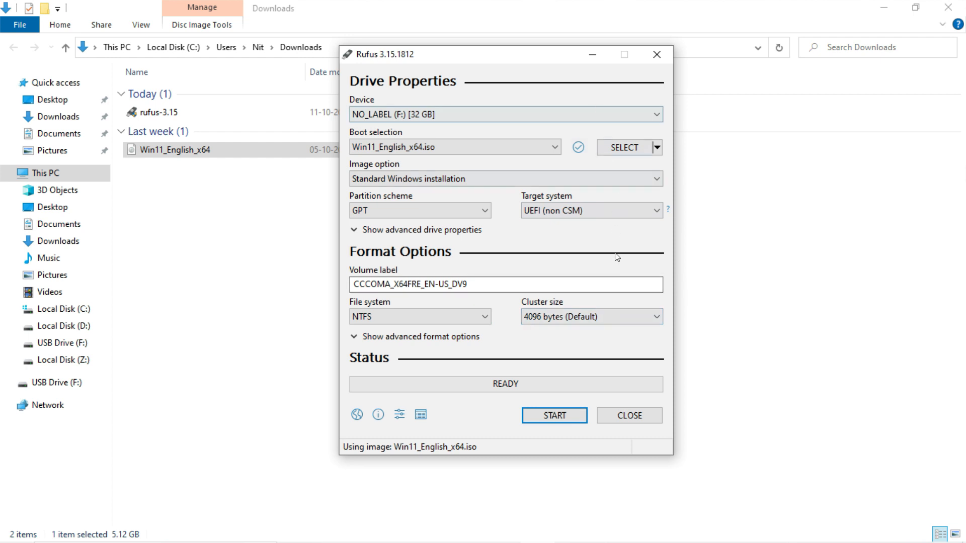
Write the Windows 11 image to the USB drive, accept erasing its data, dismiss the Secure Boot notice and close Rufus
left_click(572, 413)
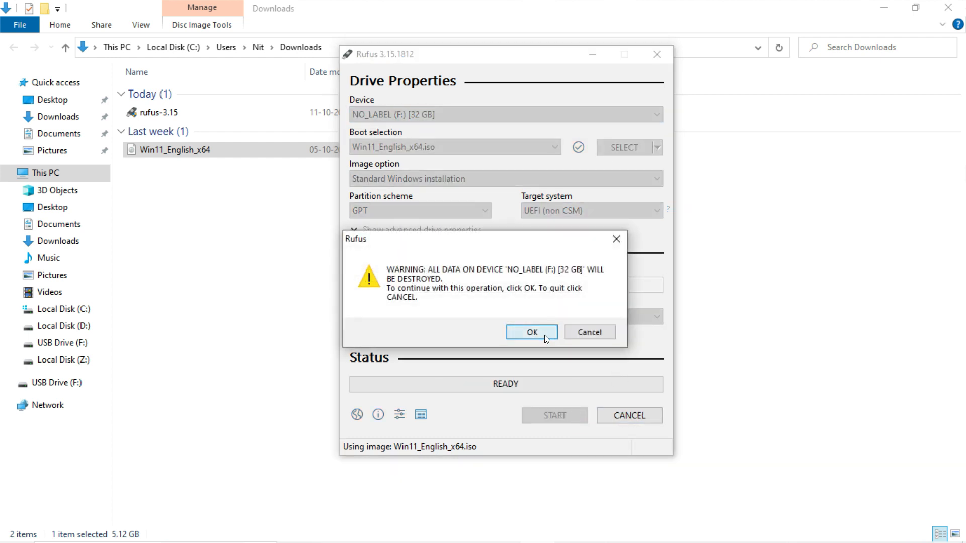
left_click(544, 334)
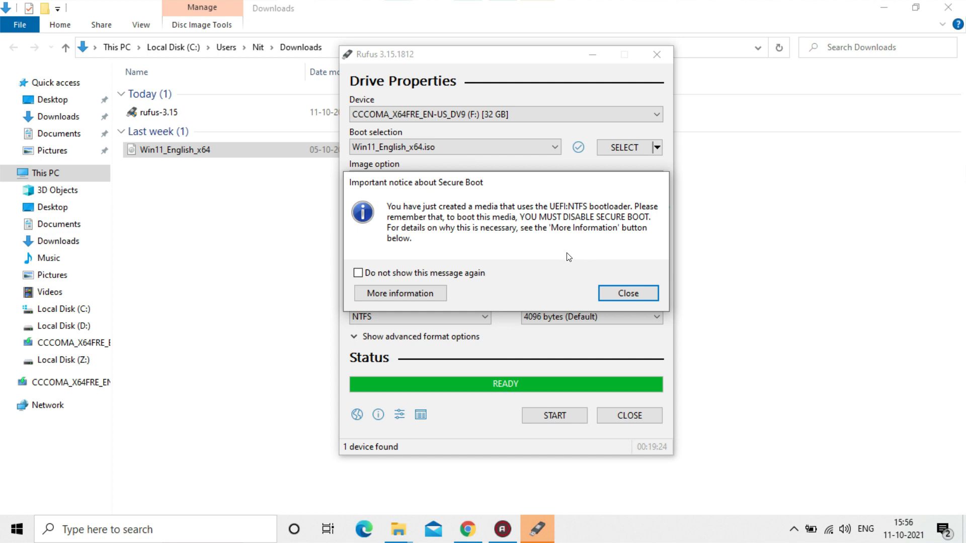
left_click(623, 297)
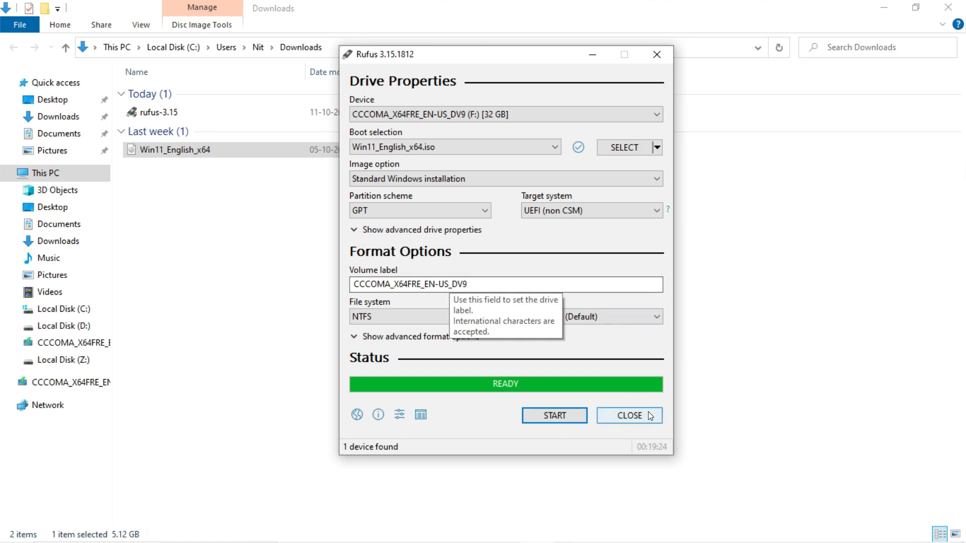
left_click(629, 415)
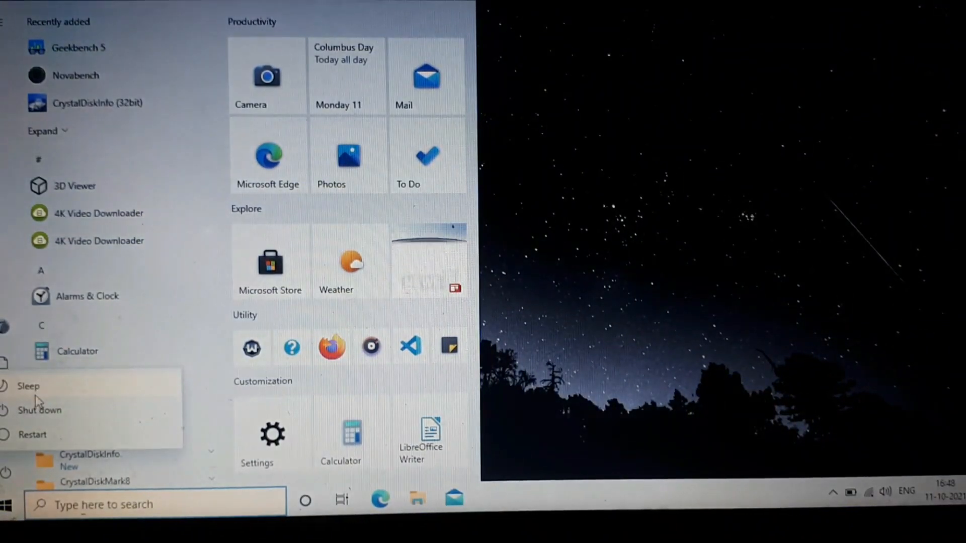
Restart the computer and enter the BIOS setup from the boot device menu
left_click(33, 435)
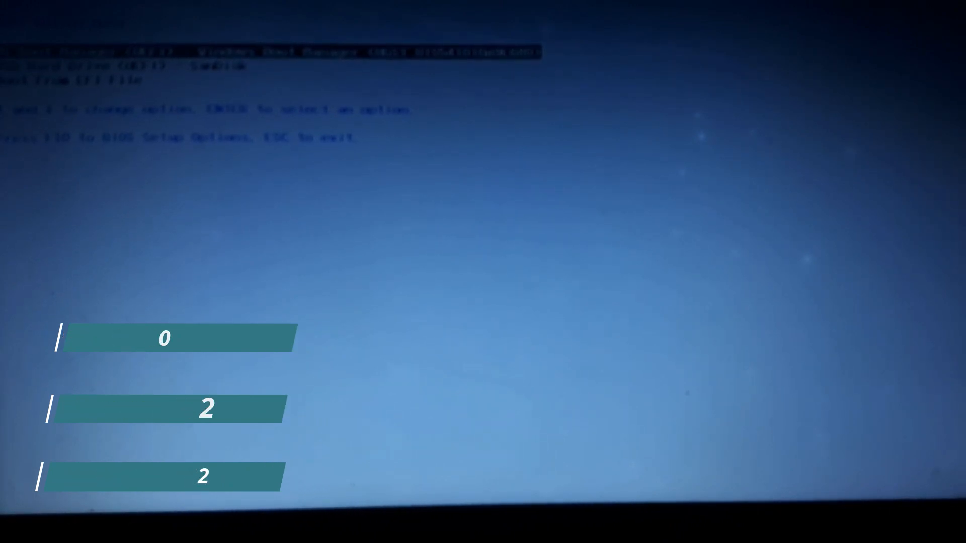
key("F10")
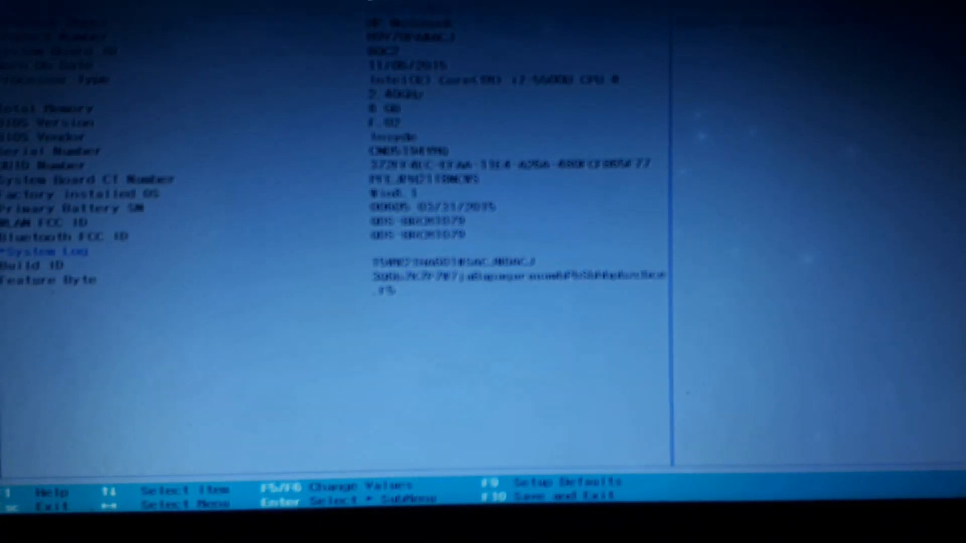
Go to the BIOS configuration section and open its Boot Options
key("Left")
key("Left")
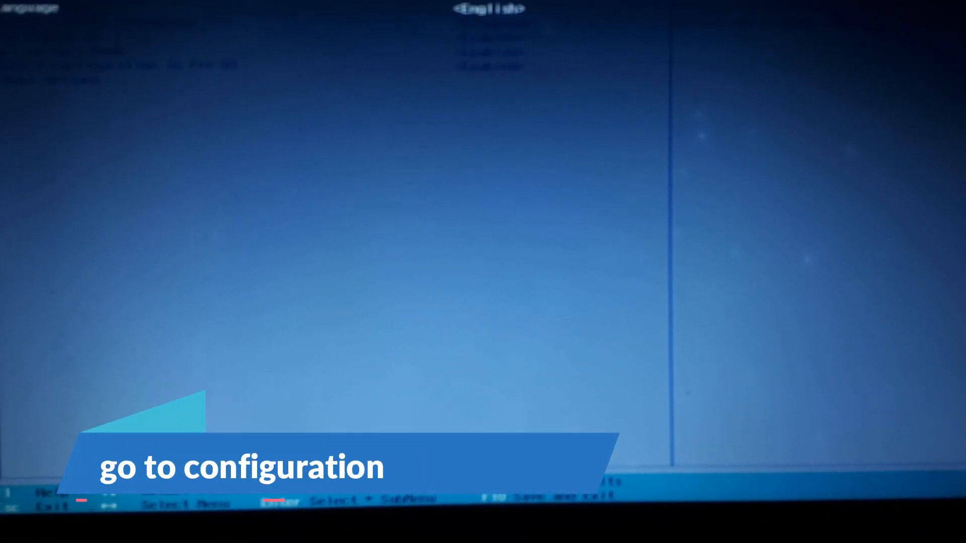
key("Down")
key("Down")
key("Down")
key("Down")
key("Down")
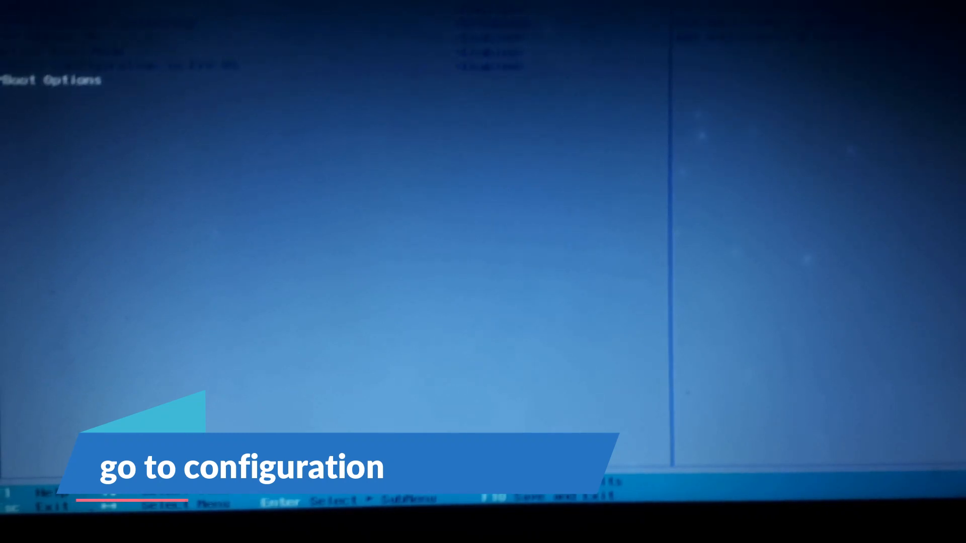
key("Return")
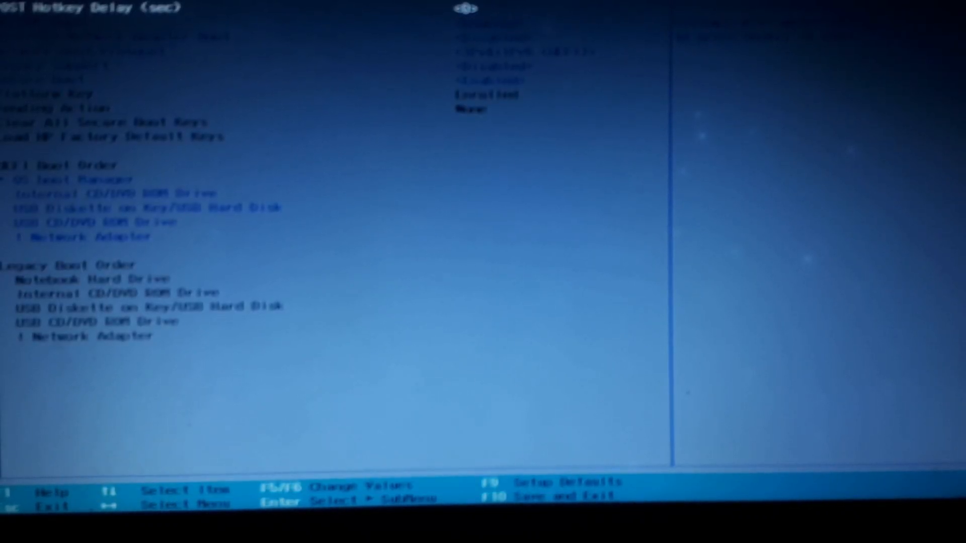
Set Secure Boot to Disabled in the Boot Options
key("Down")
key("Down")
key("Down")
key("Down")
key("Down")
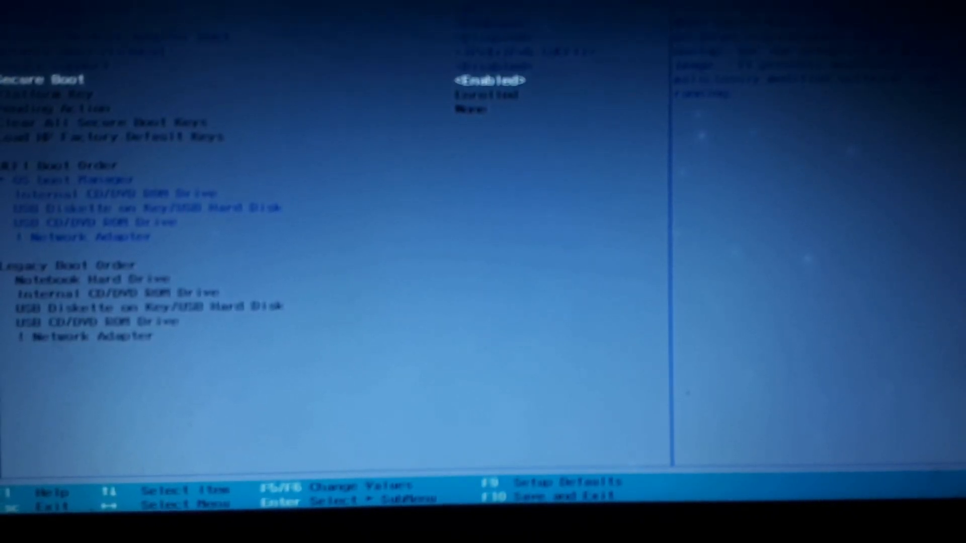
key("Return")
key("Up")
key("Return")
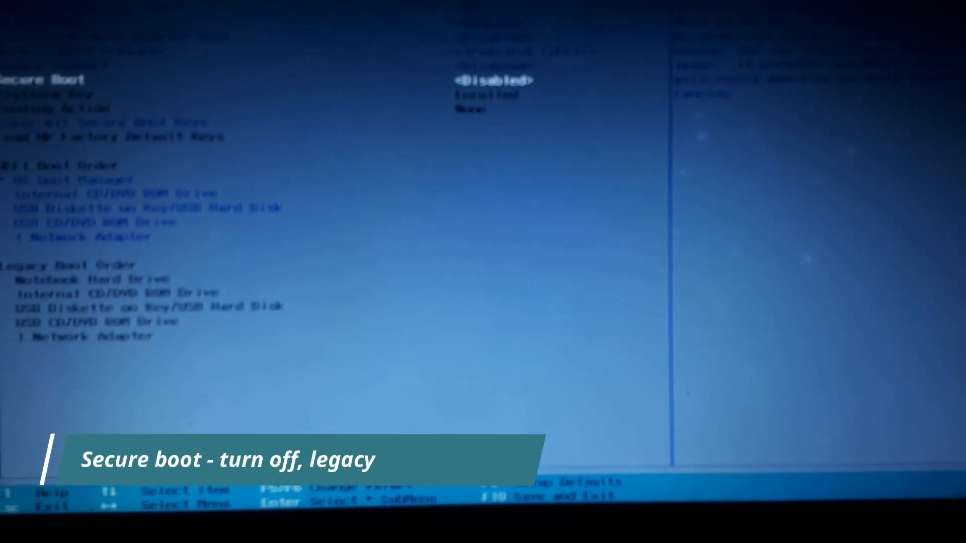
Set Legacy Support to Enabled in the Boot Options
key("Down")
key("Down")
key("Down")
key("Down")
key("Down")
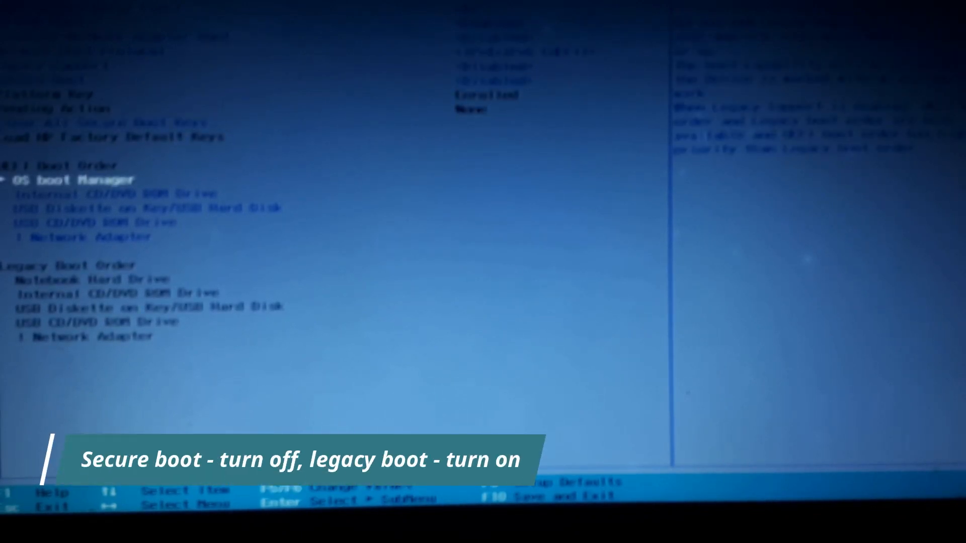
key("Up")
key("Up")
key("Up")
key("Up")
key("Up")
key("Up")
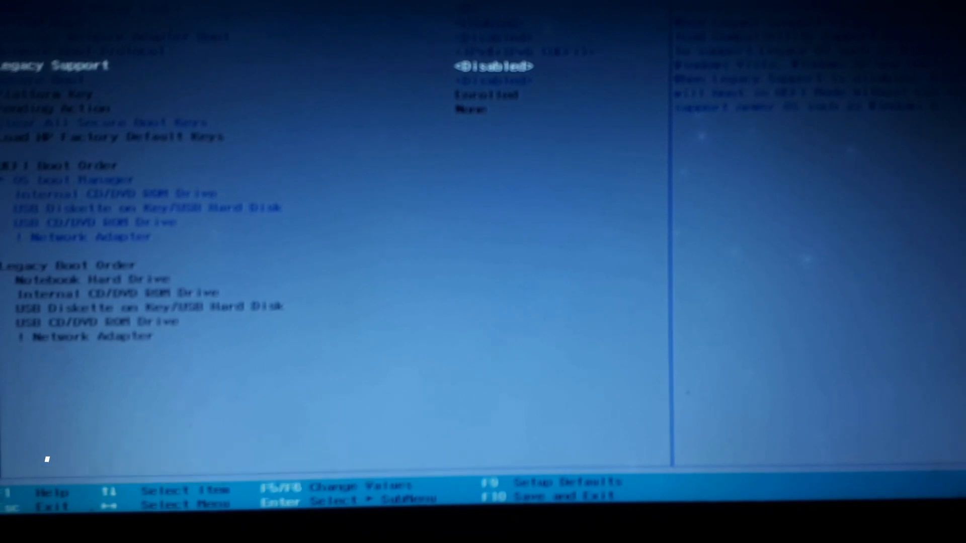
key("Return")
key("Down")
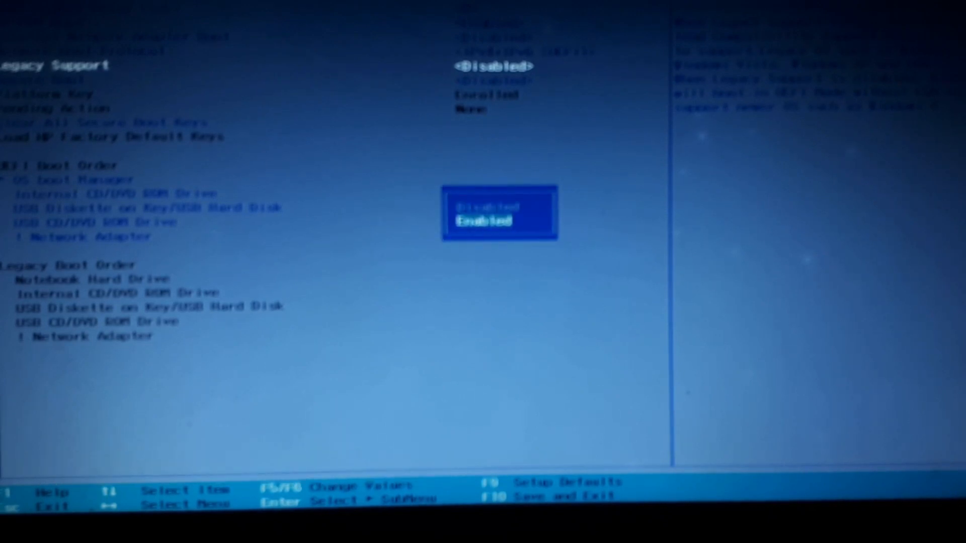